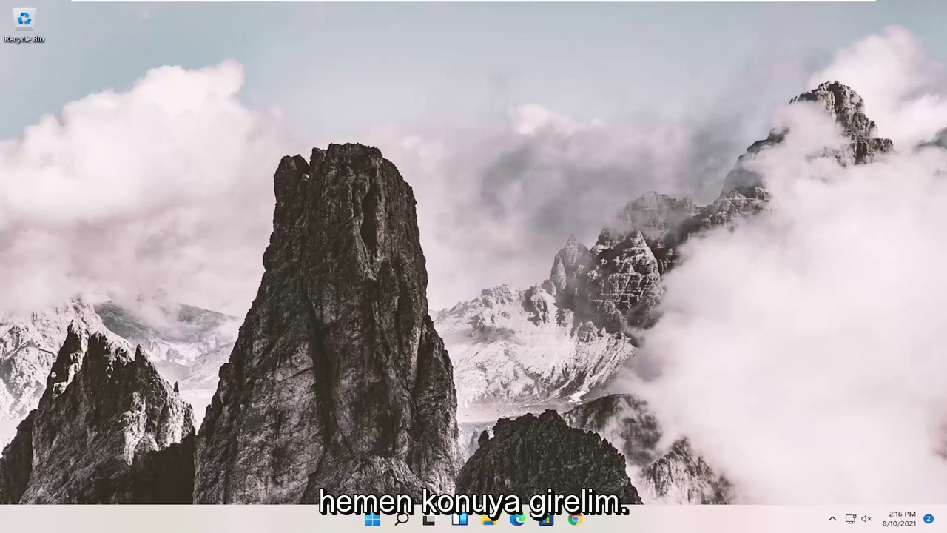
Step: Search for regedit and launch Registry Editor as administrator, approving the UAC prompt
{"action": "left_click", "coordinate": [402, 518]}
{"action": "type", "text": "regedit"}
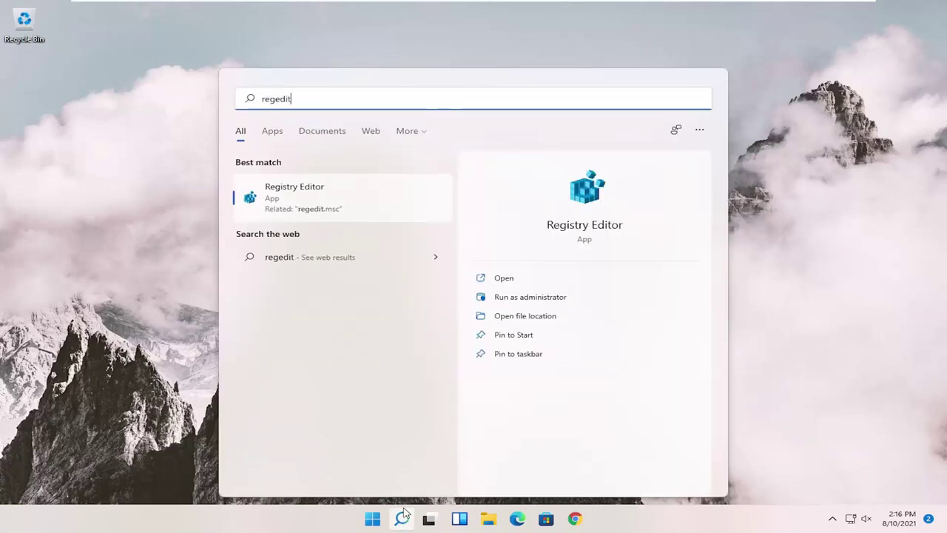
{"action": "right_click", "coordinate": [306, 195]}
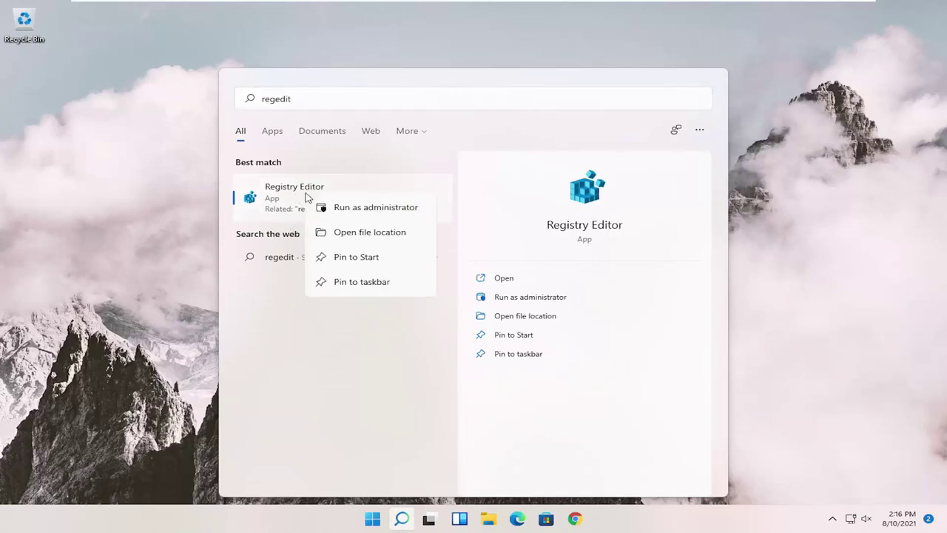
{"action": "left_click", "coordinate": [337, 209]}
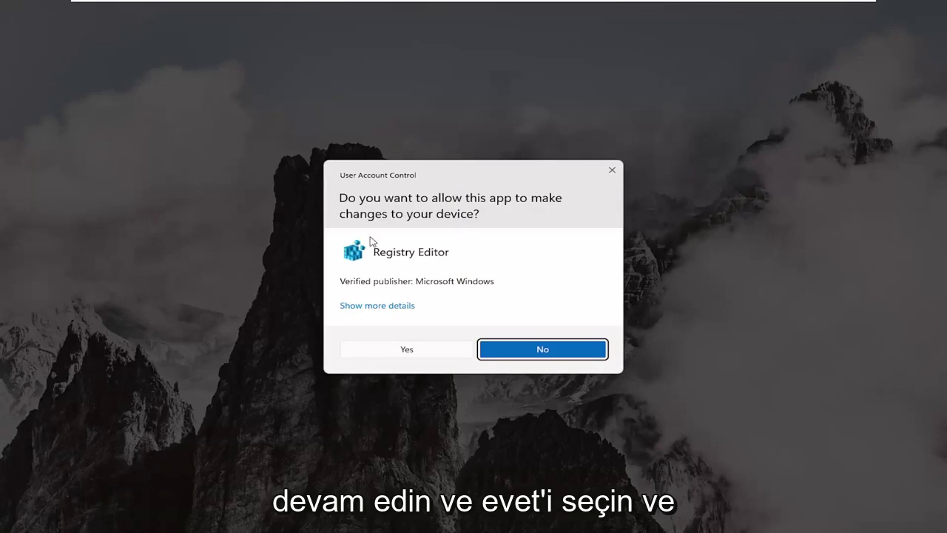
{"action": "left_click", "coordinate": [379, 350]}
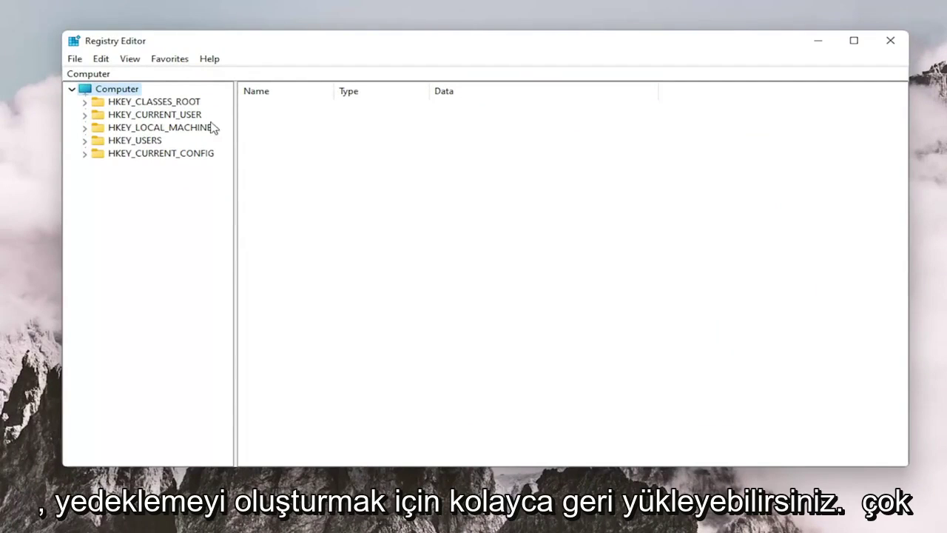
{"action": "left_click", "coordinate": [75, 59]}
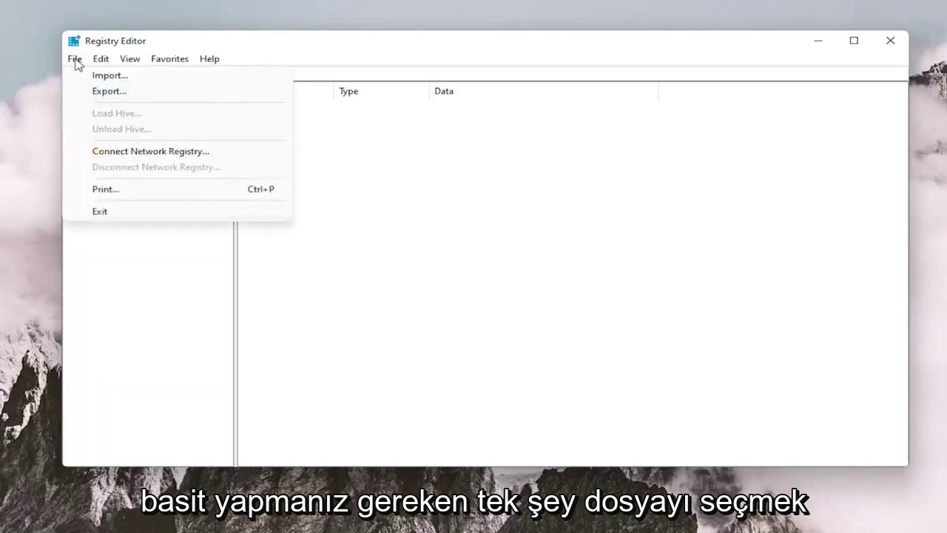
{"action": "left_click", "coordinate": [104, 91]}
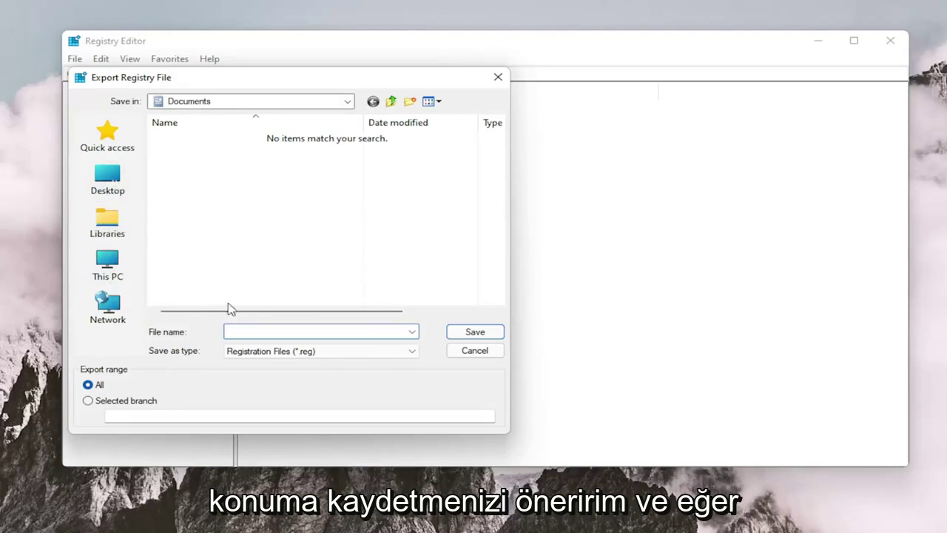
{"action": "left_click", "coordinate": [465, 354]}
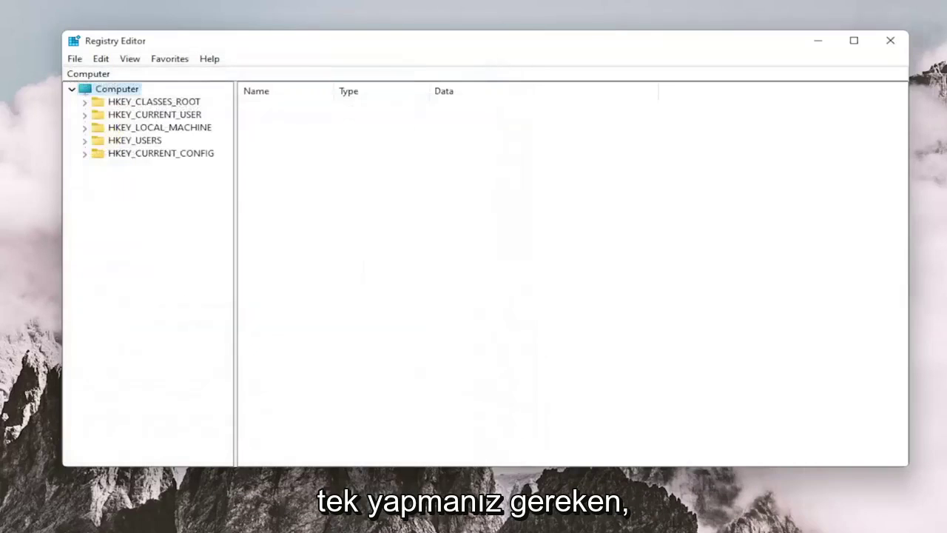
{"action": "left_click", "coordinate": [72, 74]}
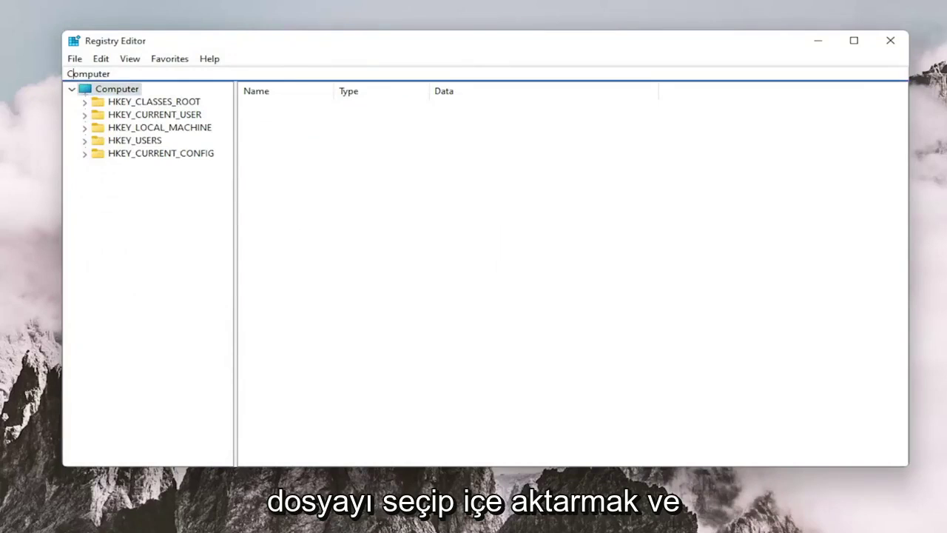
{"action": "left_click", "coordinate": [74, 58]}
{"action": "left_click", "coordinate": [87, 74]}
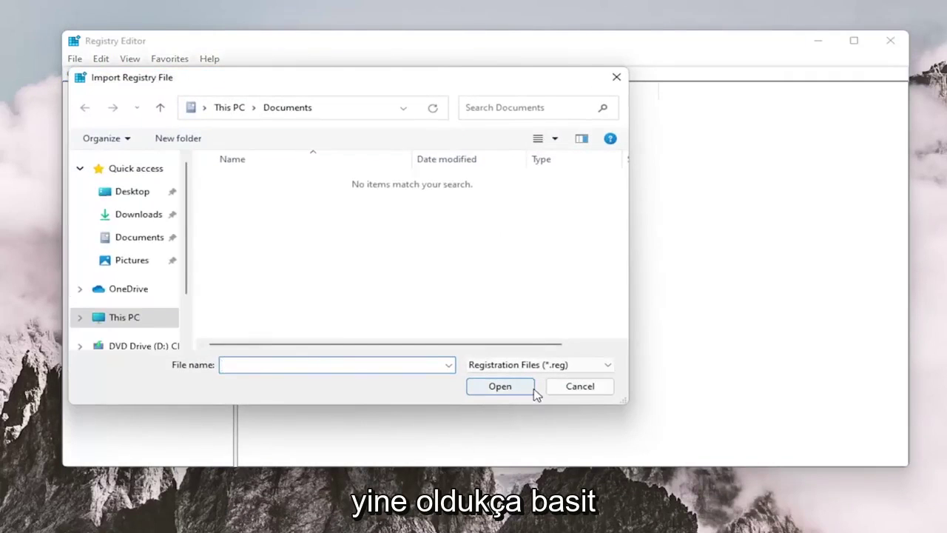
{"action": "left_click", "coordinate": [571, 386]}
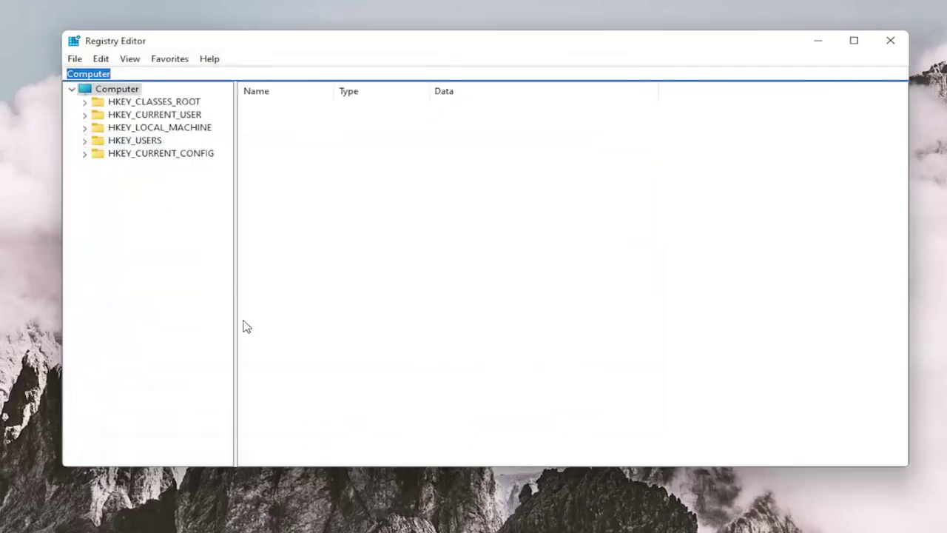
Step: Expand HKEY_CLASSES_ROOT, jump to Msi.Package by typing msi, and expand it down to its shell key
{"action": "double_click", "coordinate": [152, 102]}
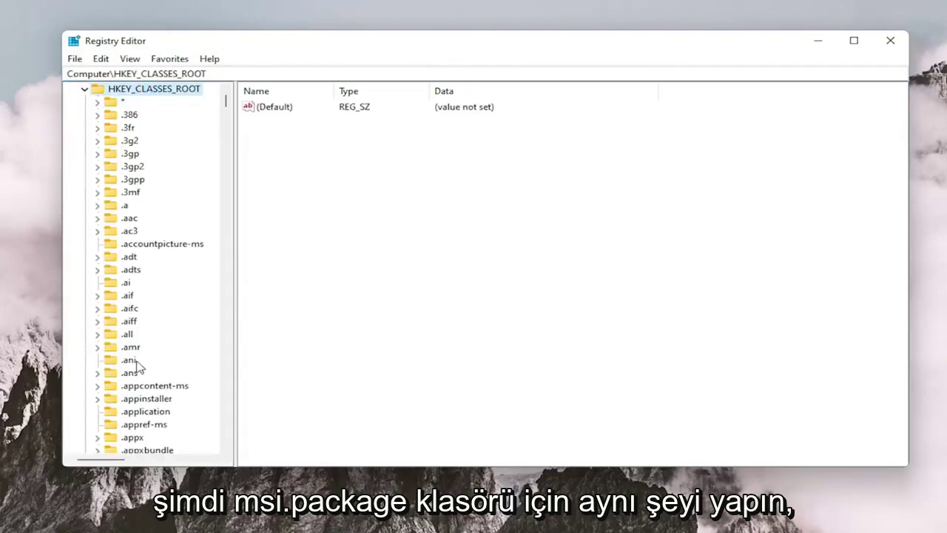
{"action": "scroll", "coordinate": [137, 366], "scroll_direction": "down", "scroll_amount": 8}
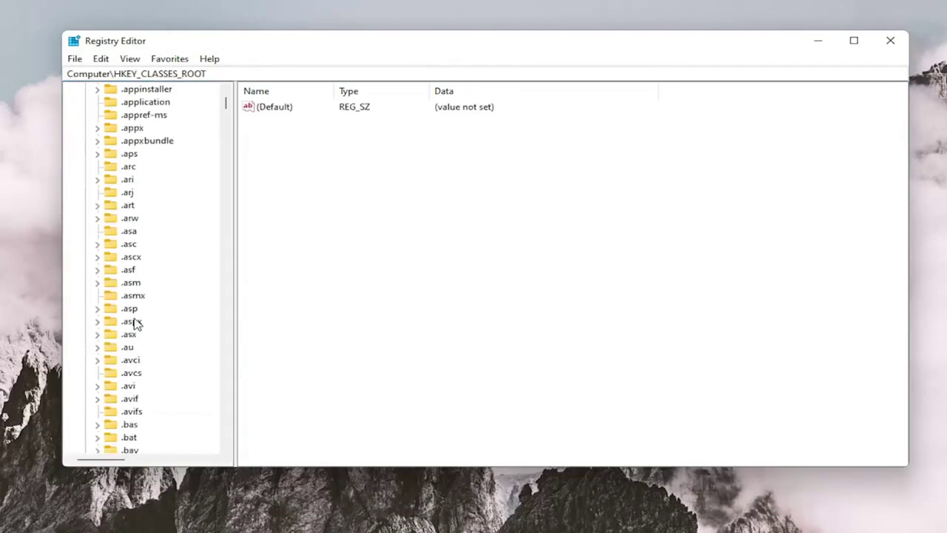
{"action": "scroll", "coordinate": [137, 324], "scroll_direction": "down", "scroll_amount": 9}
{"action": "left_click", "coordinate": [140, 205]}
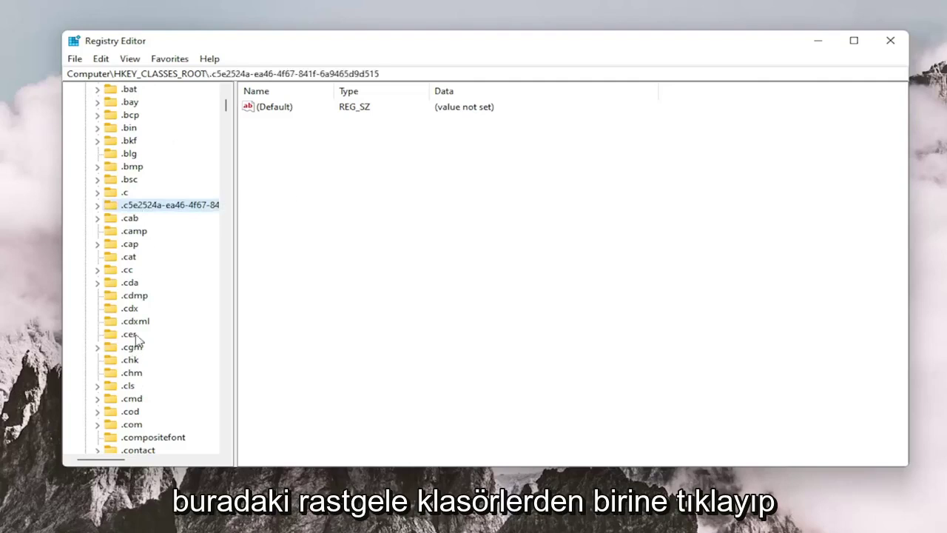
{"action": "type", "text": "msi"}
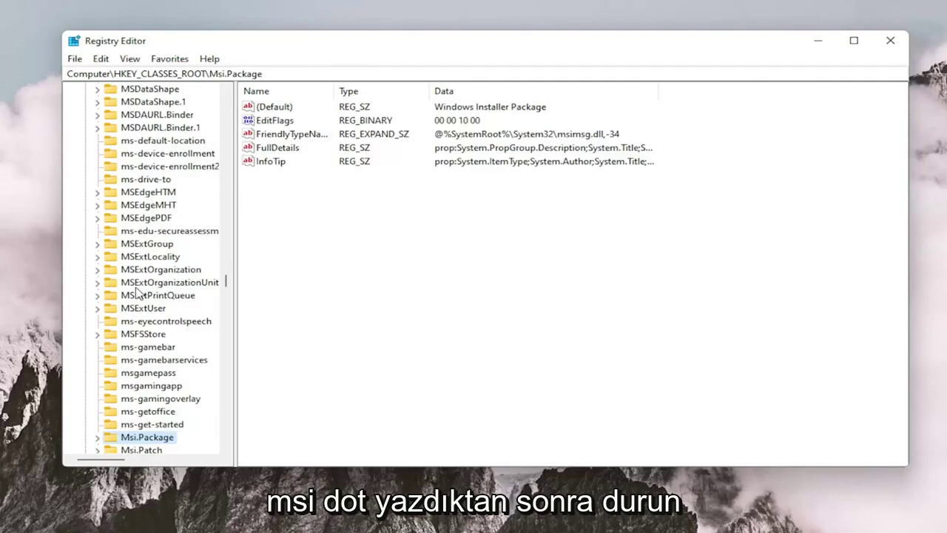
{"action": "scroll", "coordinate": [133, 370], "scroll_direction": "down", "scroll_amount": 1}
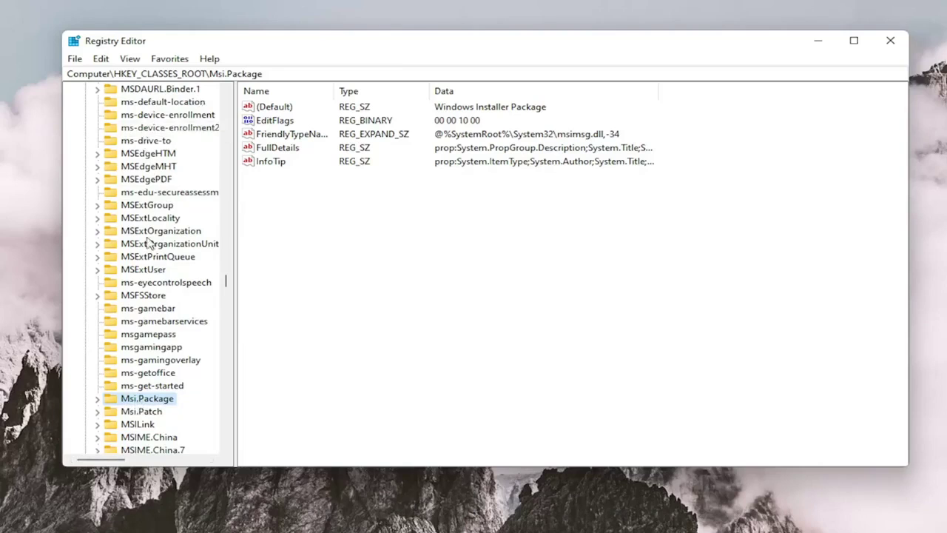
{"action": "scroll", "coordinate": [155, 126], "scroll_direction": "up", "scroll_amount": 4}
{"action": "scroll", "coordinate": [151, 245], "scroll_direction": "down", "scroll_amount": 11}
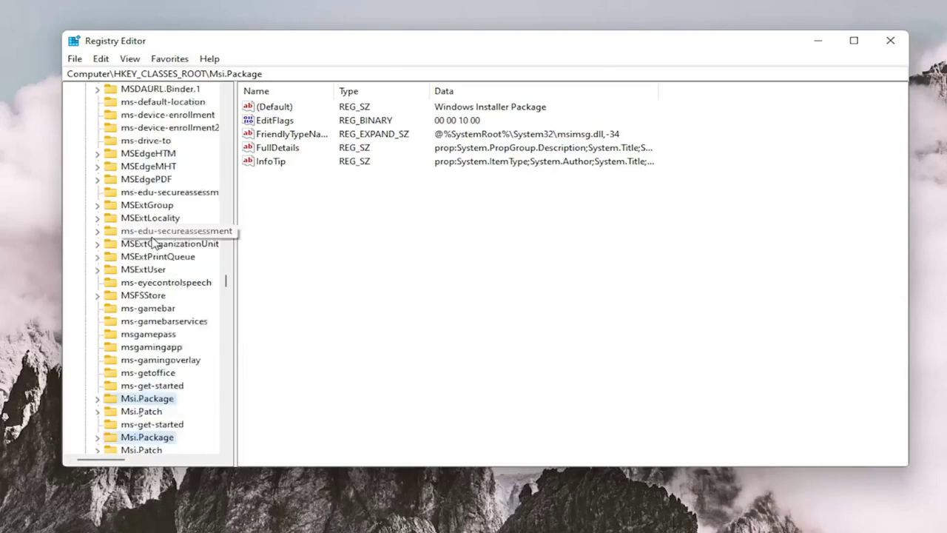
{"action": "scroll", "coordinate": [148, 251], "scroll_direction": "up", "scroll_amount": 3}
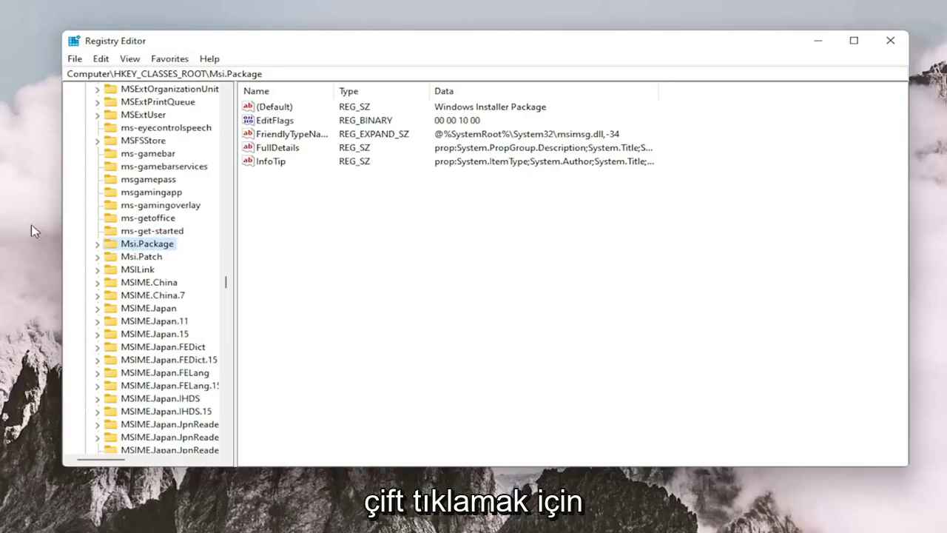
{"action": "double_click", "coordinate": [139, 248]}
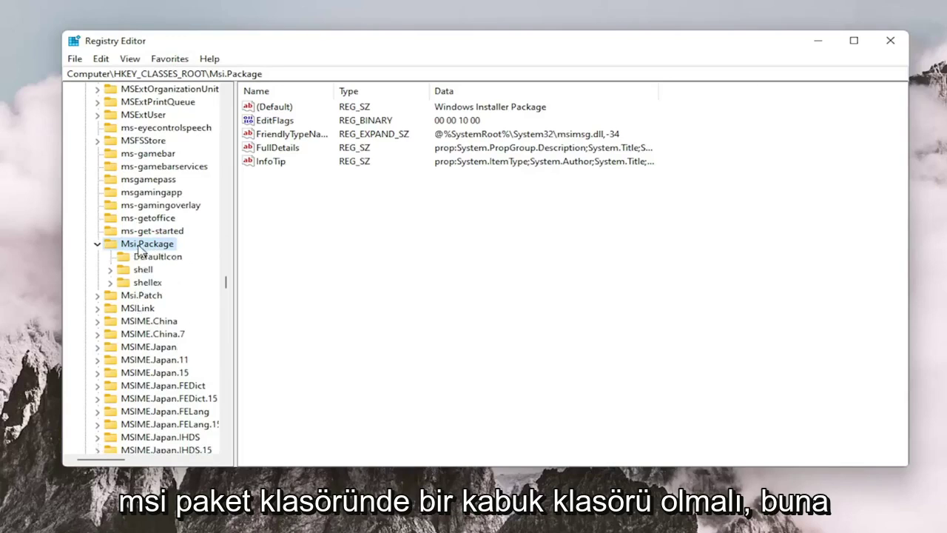
{"action": "double_click", "coordinate": [144, 271]}
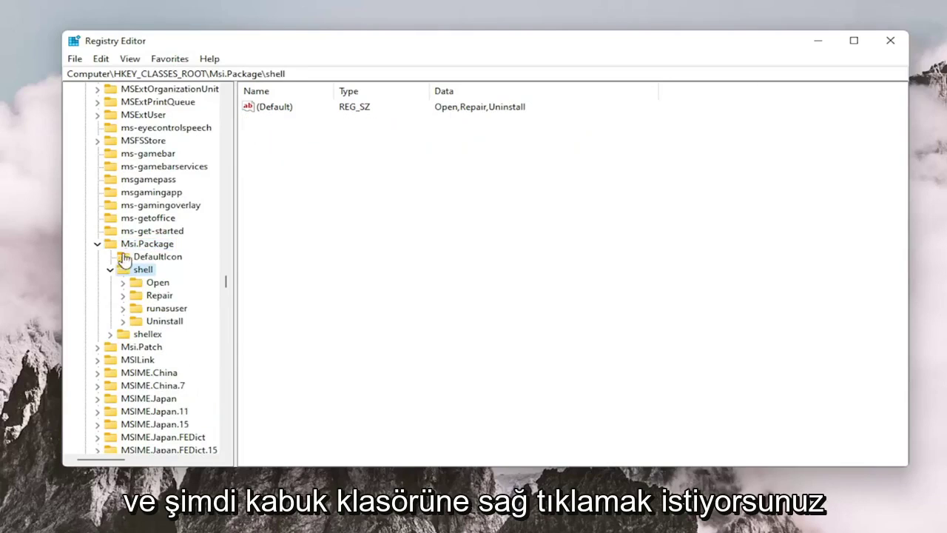
Step: Create a new key named runas under Msi.Package\shell
{"action": "right_click", "coordinate": [143, 272]}
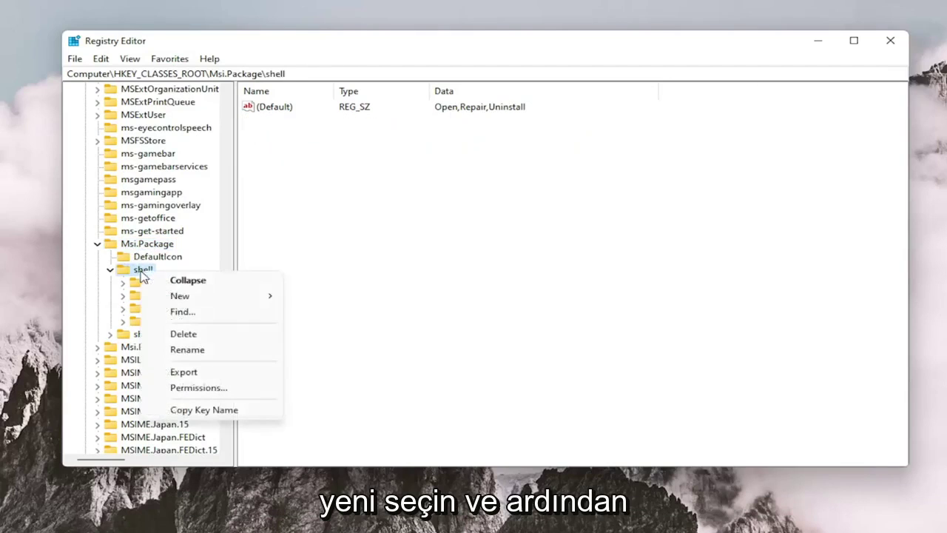
{"action": "mouse_move", "coordinate": [275, 305]}
{"action": "left_click", "coordinate": [349, 298]}
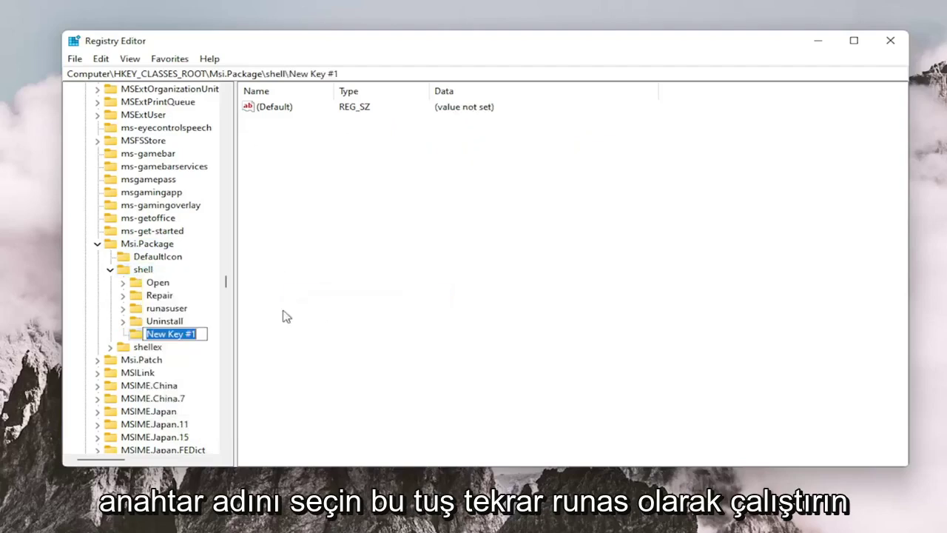
{"action": "type", "text": "runas"}
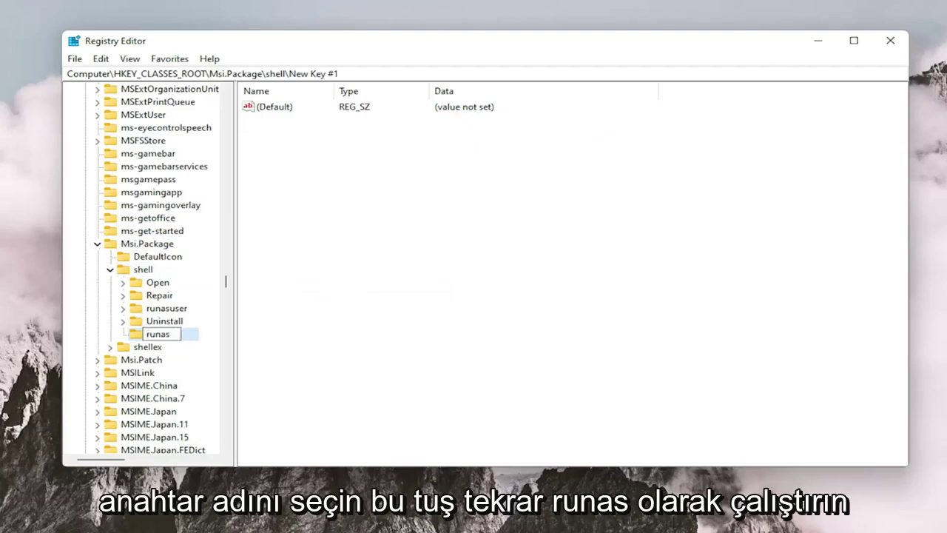
{"action": "key", "text": "Return"}
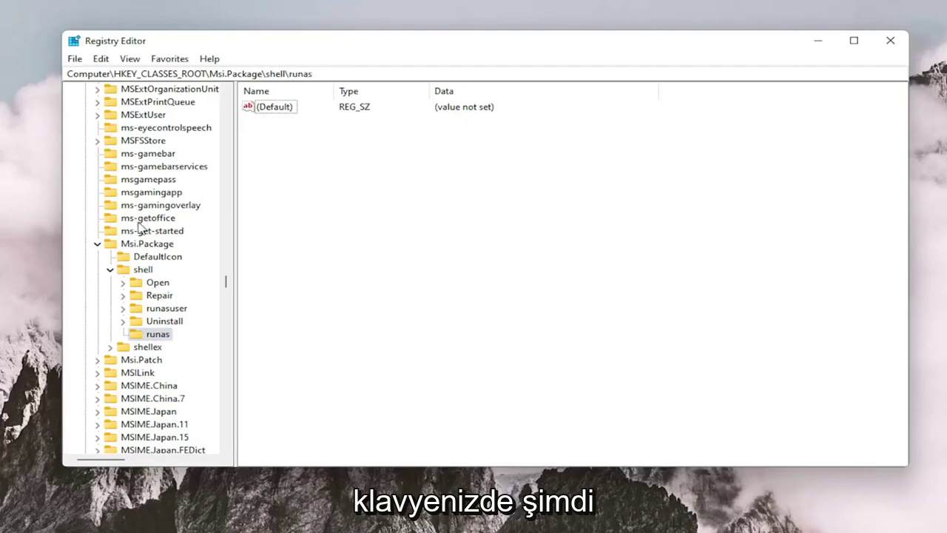
Step: Enter 'install as &administrator' as the runas key's default value data
{"action": "left_click", "coordinate": [248, 110]}
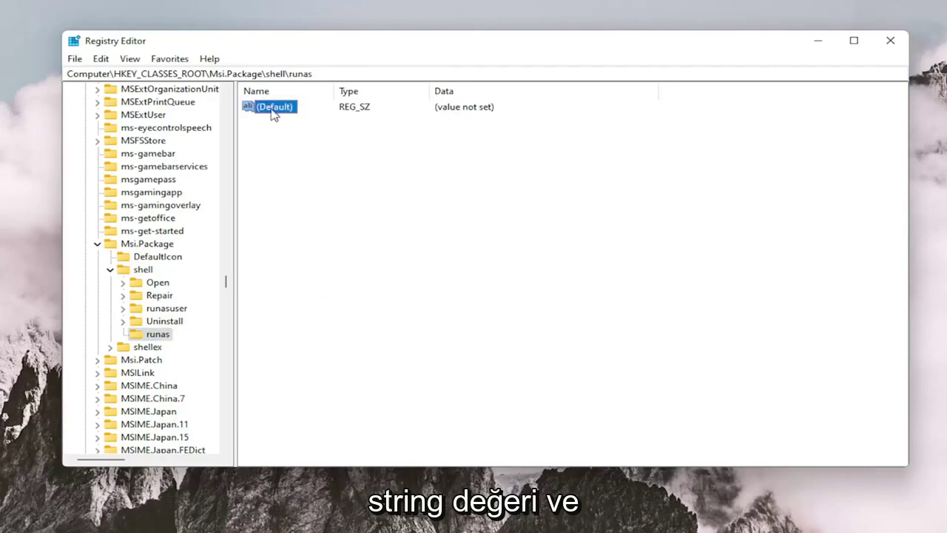
{"action": "double_click", "coordinate": [280, 109]}
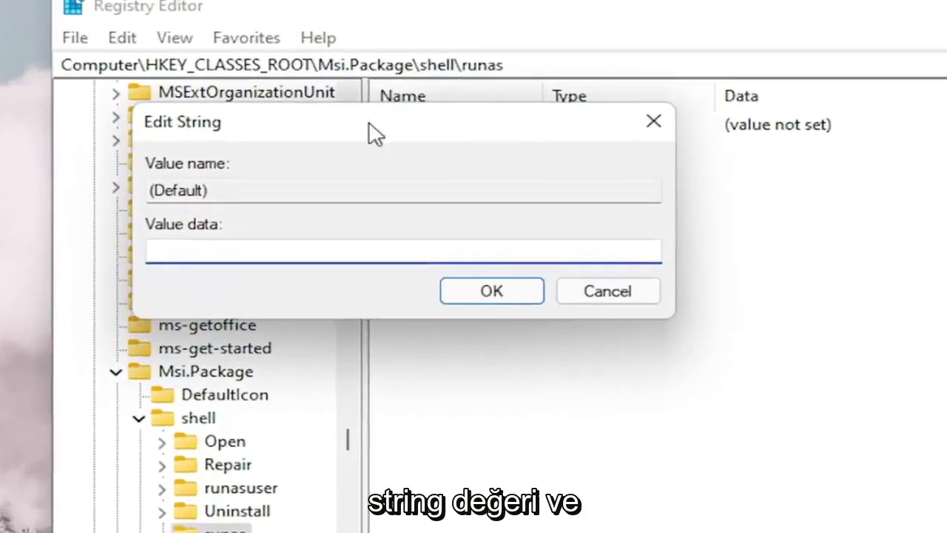
{"action": "type", "text": "inst"}
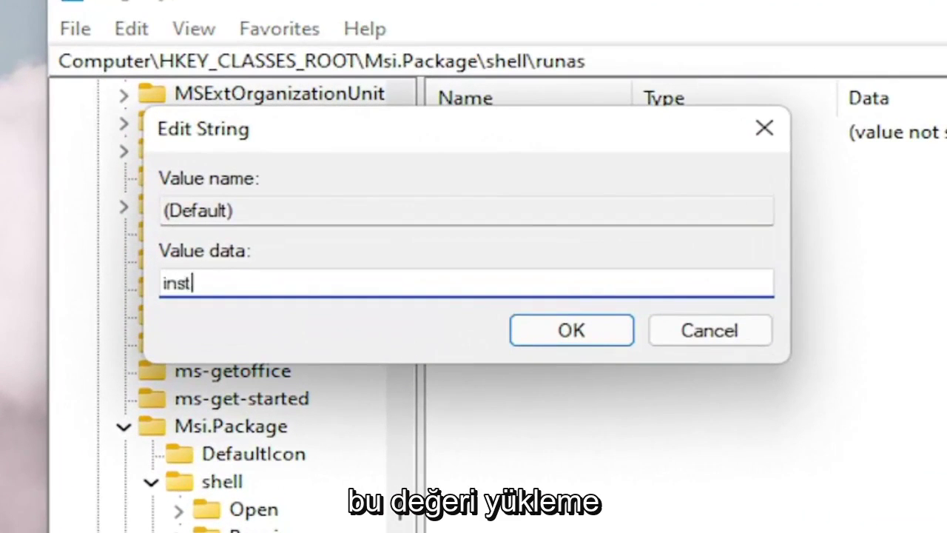
{"action": "type", "text": "all as "}
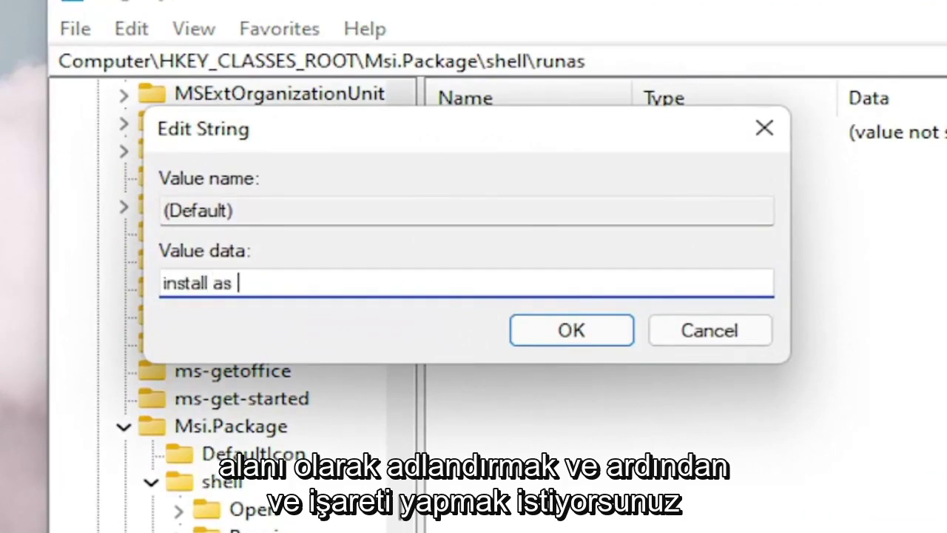
{"action": "type", "text": "&"}
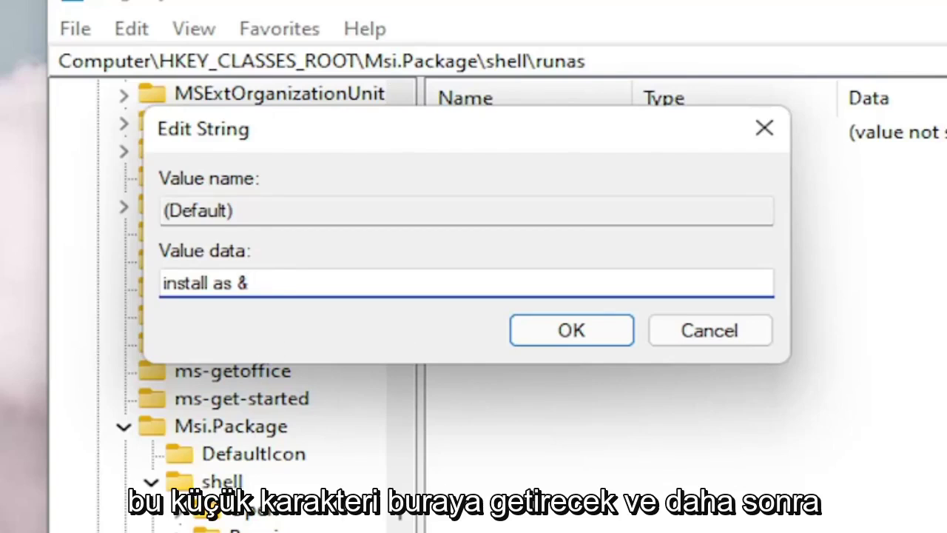
{"action": "type", "text": "admini"}
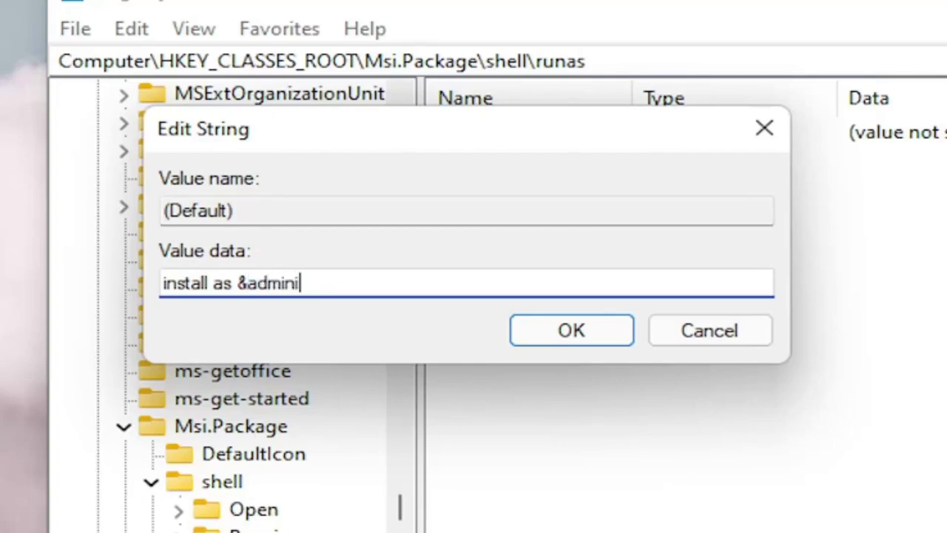
{"action": "type", "text": "strator"}
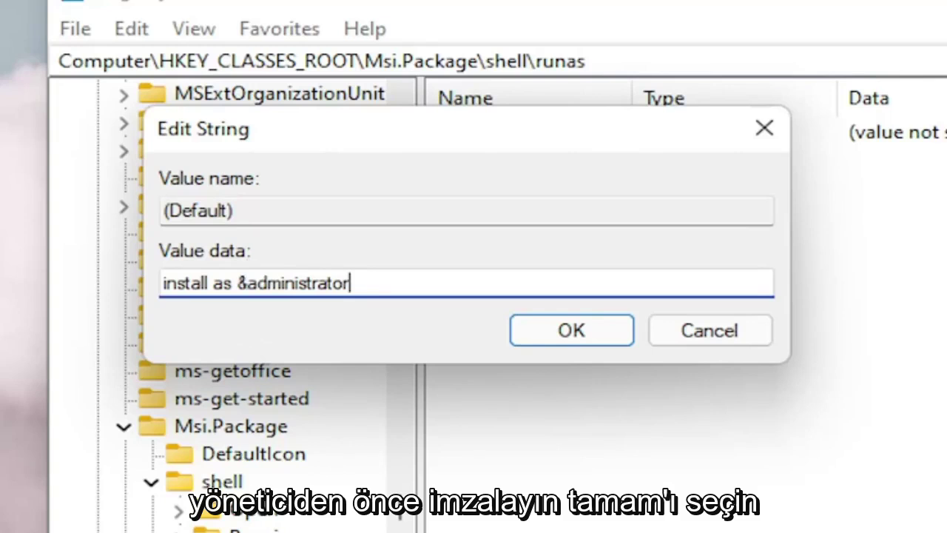
Step: Save the runas default value and add a subkey named command under runas
{"action": "left_click", "coordinate": [566, 336]}
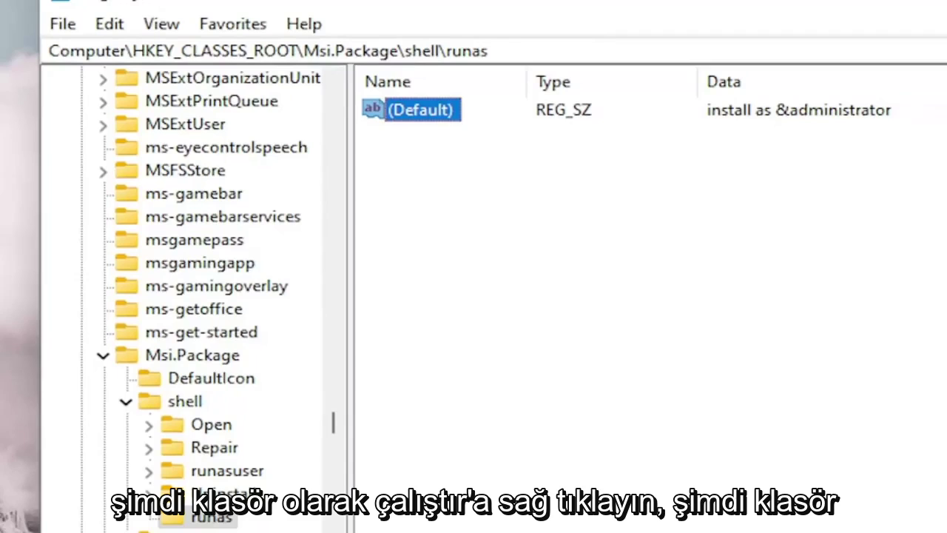
{"action": "left_click", "coordinate": [212, 517]}
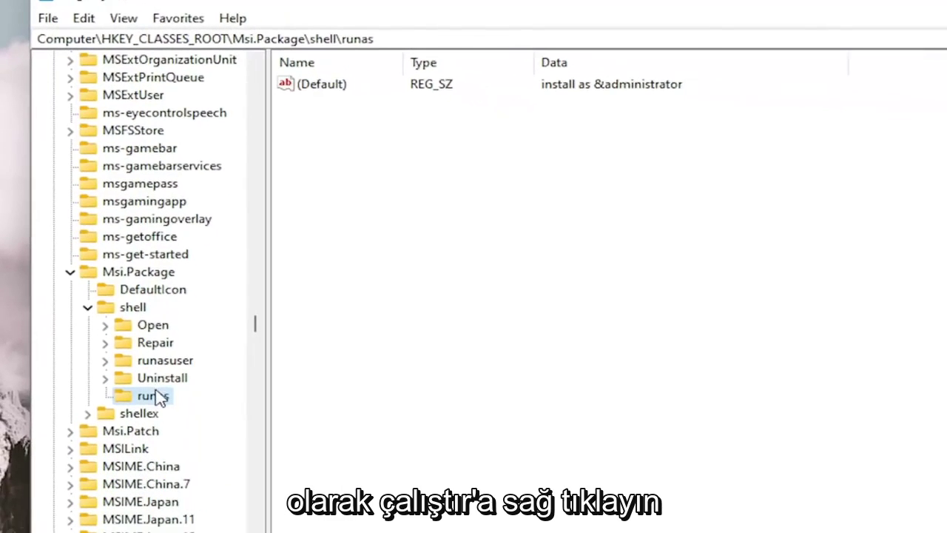
{"action": "right_click", "coordinate": [158, 404]}
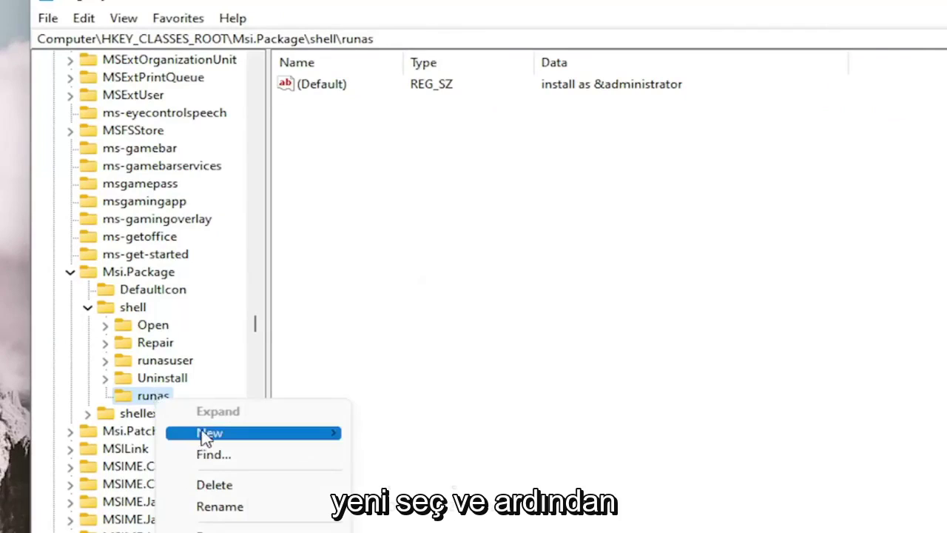
{"action": "mouse_move", "coordinate": [213, 437]}
{"action": "left_click", "coordinate": [378, 434]}
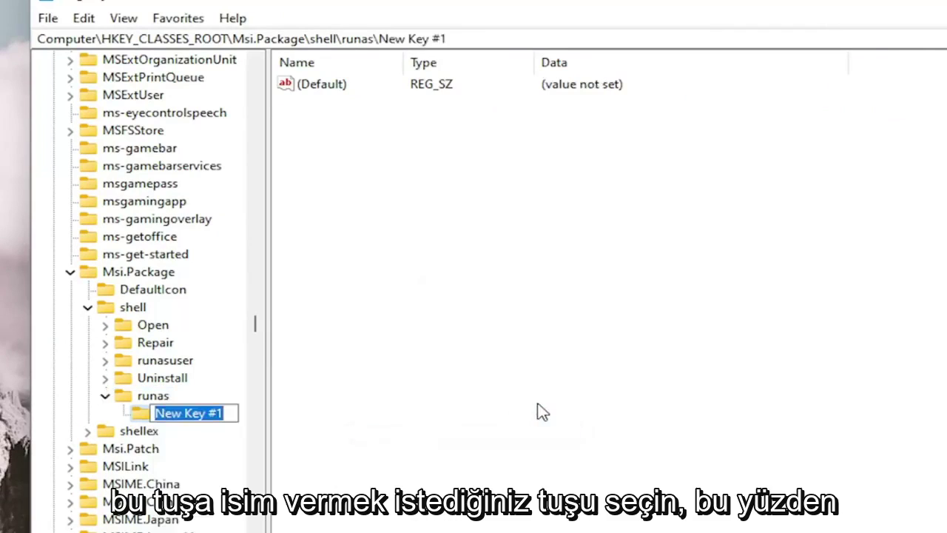
{"action": "type", "text": "command"}
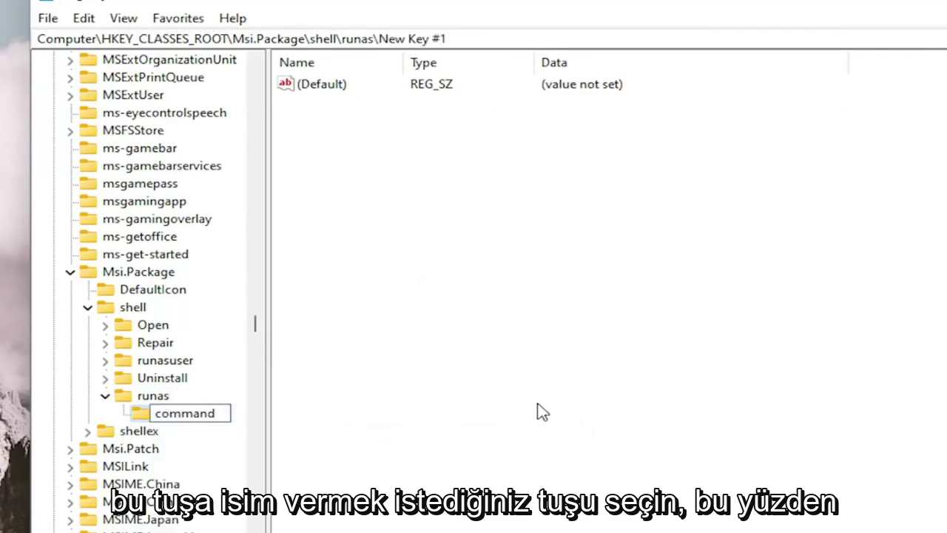
{"action": "key", "text": "Return"}
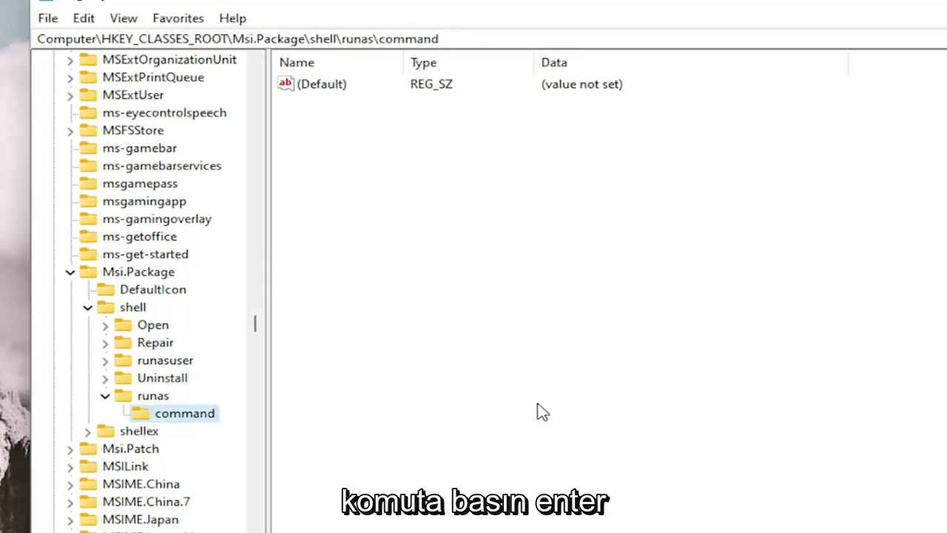
Step: Set the command key's default value to msiexec /i "%1" by pasting it
{"action": "left_click", "coordinate": [322, 84]}
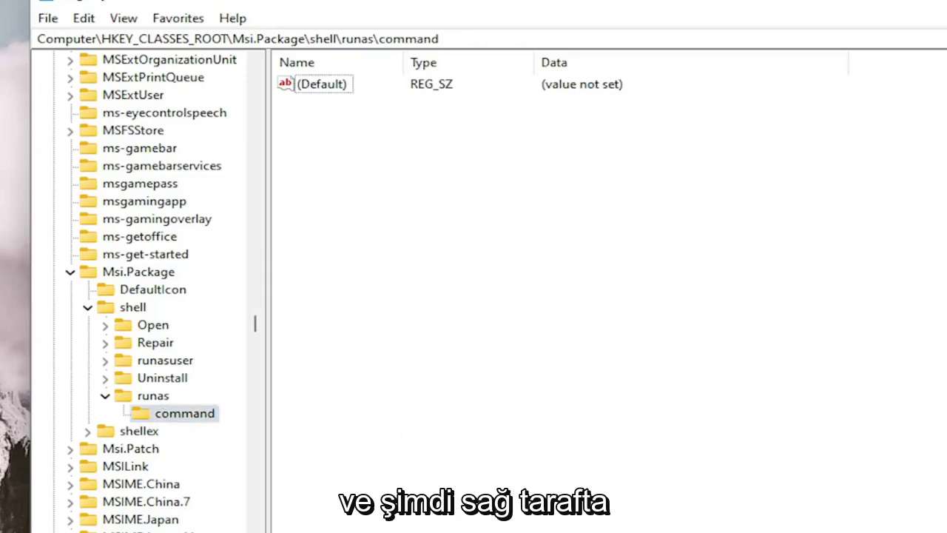
{"action": "right_click", "coordinate": [326, 88]}
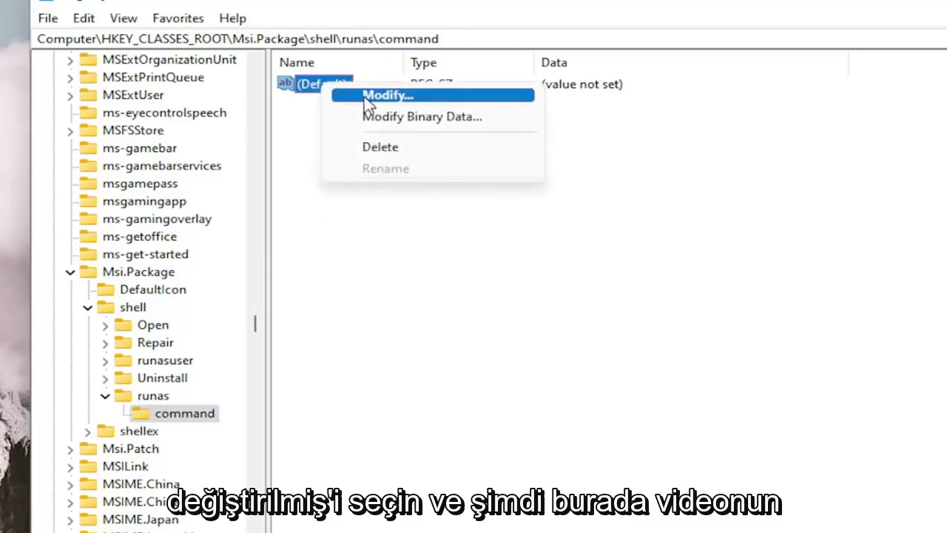
{"action": "left_click", "coordinate": [365, 95]}
{"action": "right_click", "coordinate": [144, 183]}
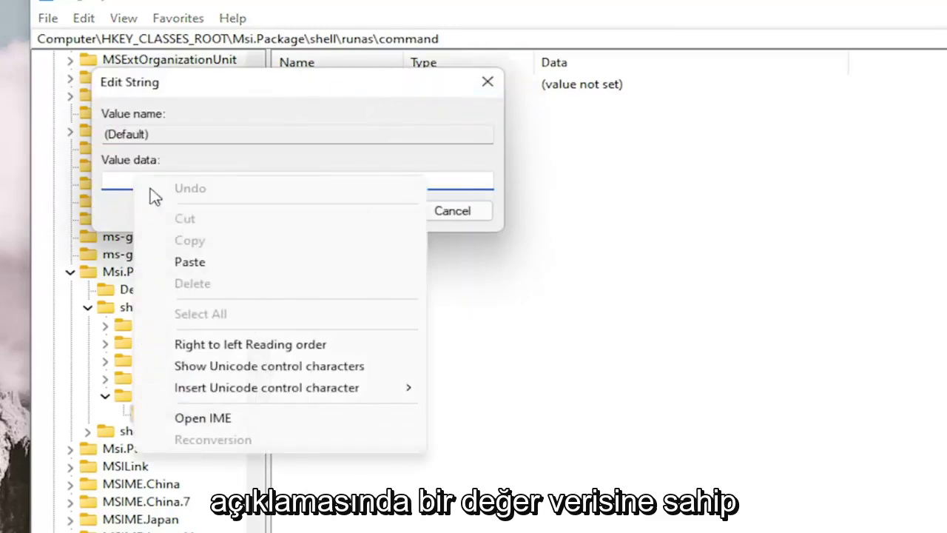
{"action": "left_click", "coordinate": [187, 264]}
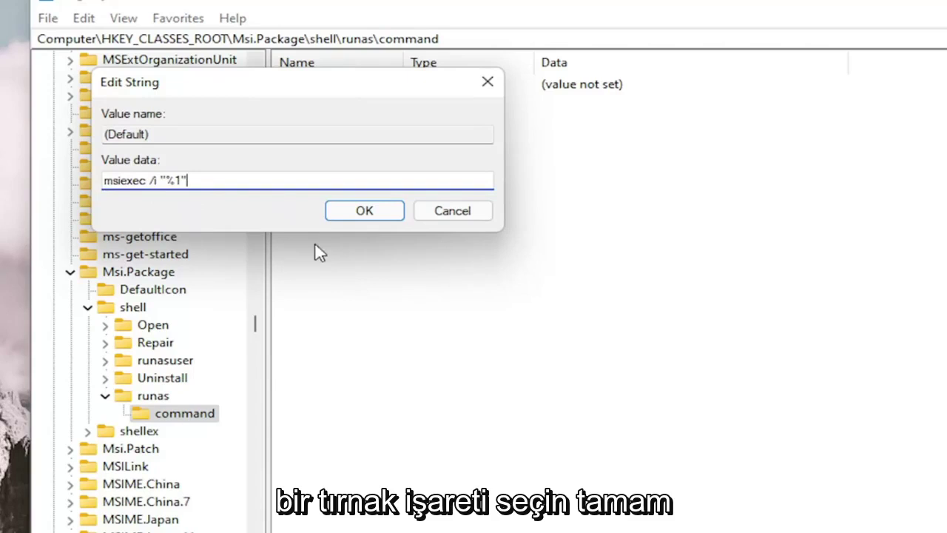
{"action": "left_click", "coordinate": [379, 212]}
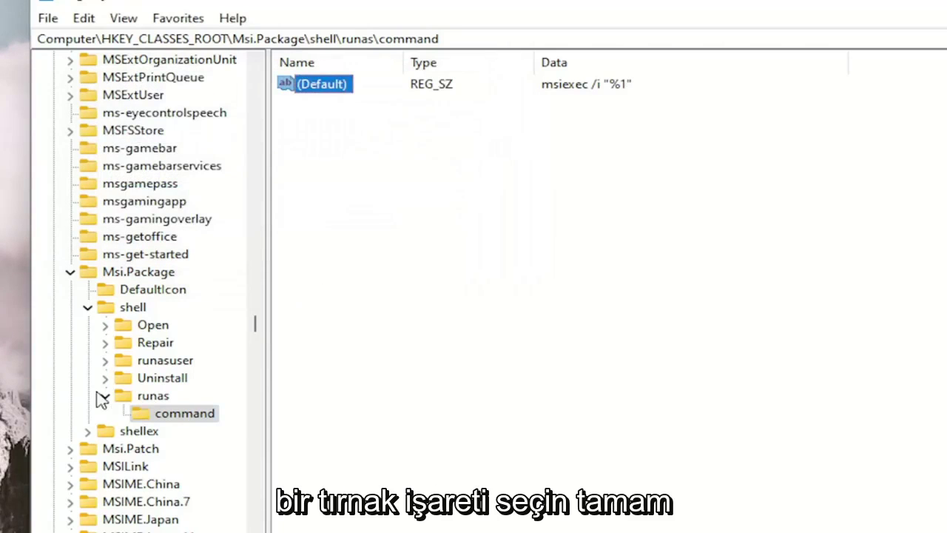
Step: Collapse runas, shell, Msi.Package and HKEY_CLASSES_ROOT, then close Registry Editor
{"action": "left_click", "coordinate": [105, 396]}
{"action": "left_click", "coordinate": [89, 307]}
{"action": "left_click", "coordinate": [71, 272]}
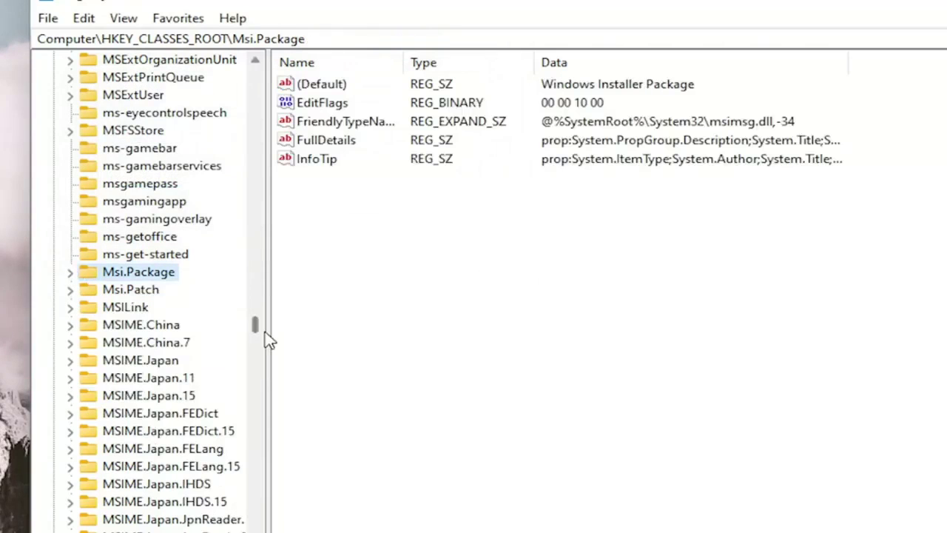
{"action": "left_click_drag", "start_coordinate": [254, 332], "coordinate": [253, 78]}
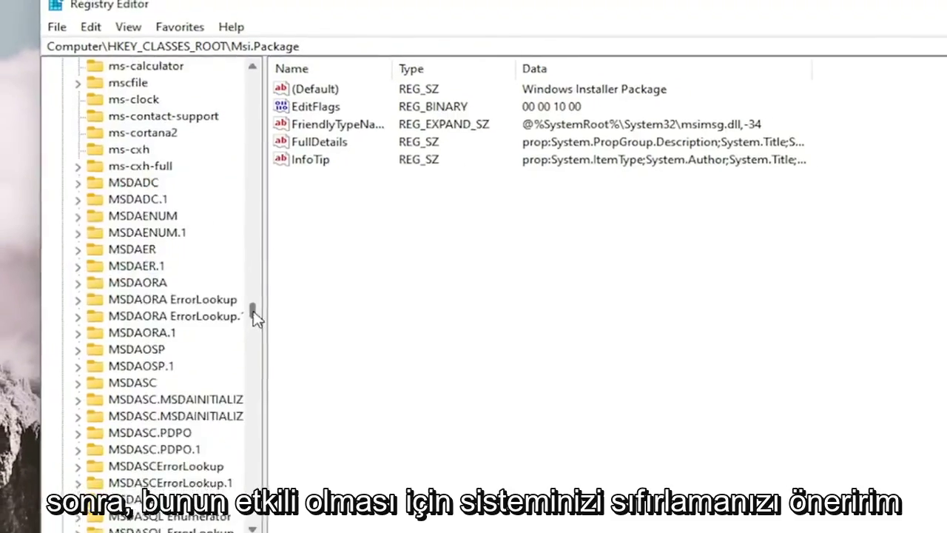
{"action": "left_click", "coordinate": [69, 83]}
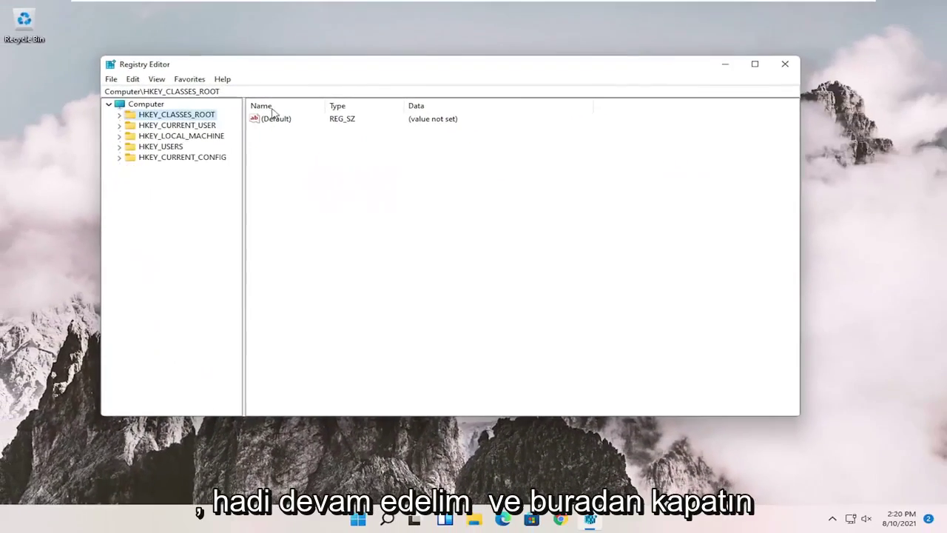
{"action": "left_click", "coordinate": [785, 63]}
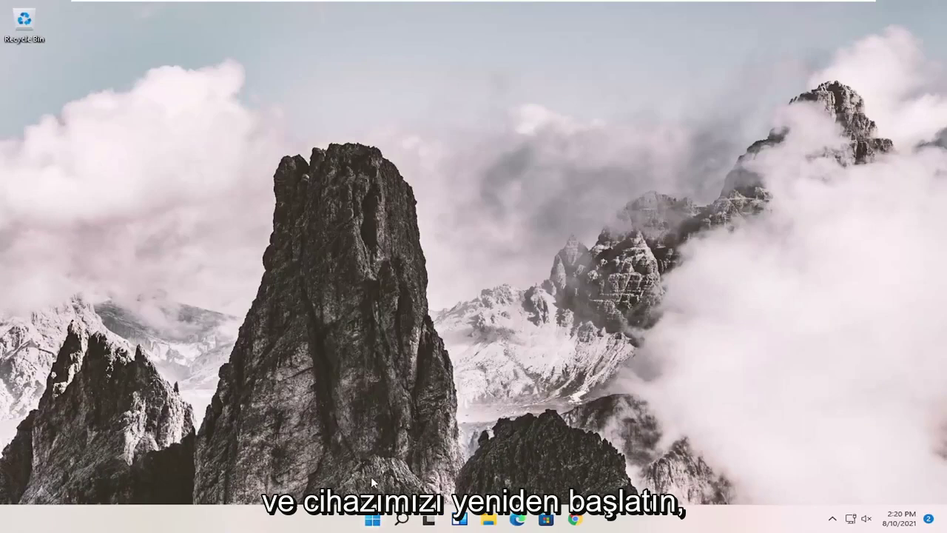
Step: Restart the computer from the Win+X shut down menu
{"action": "key", "text": "super+x"}
{"action": "mouse_move", "coordinate": [370, 472]}
{"action": "left_click", "coordinate": [482, 490]}
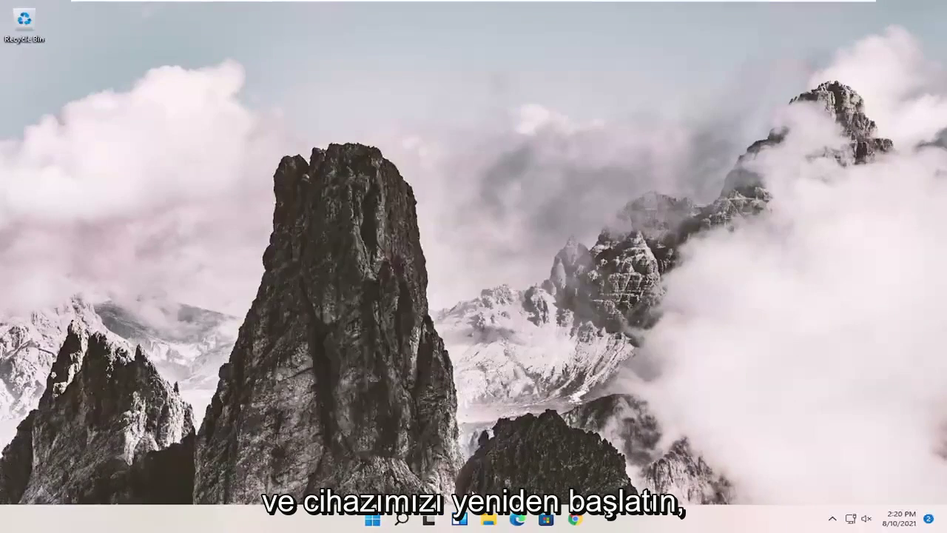